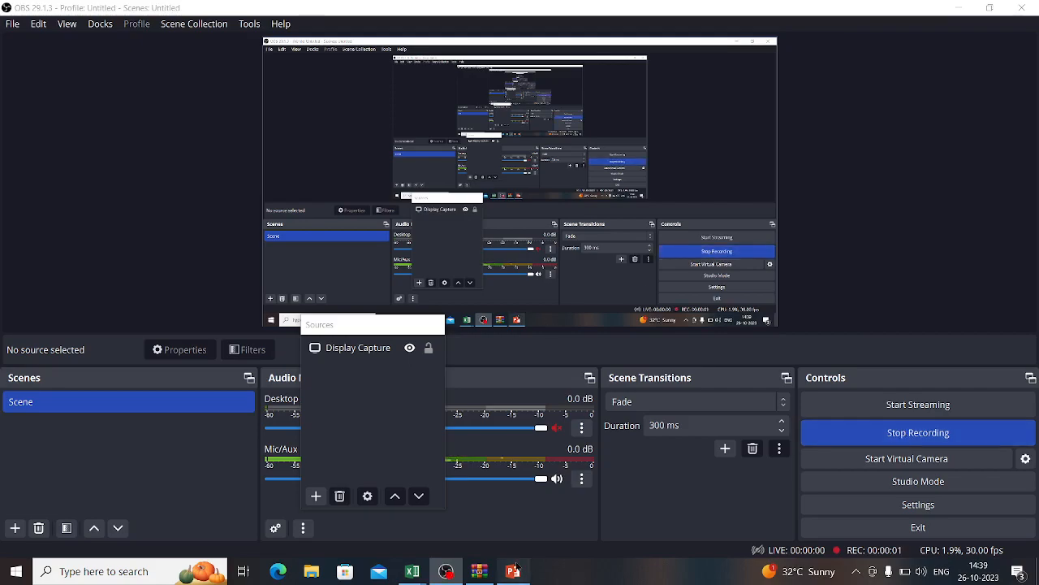
Bring the PowerPoint JavaScript lecture deck to the front from the taskbar
click(513, 570)
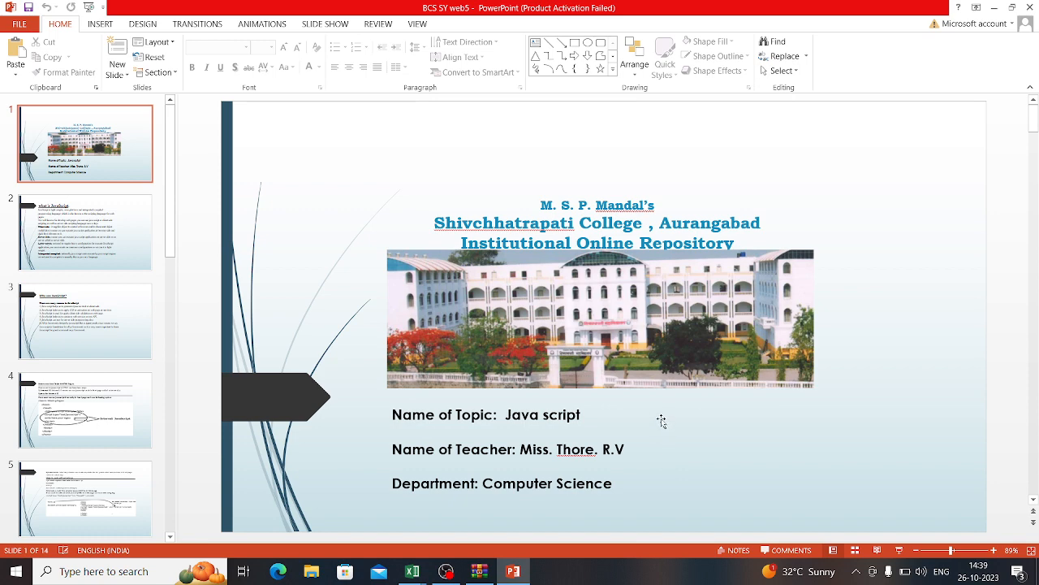
scroll(656, 419, down, 1)
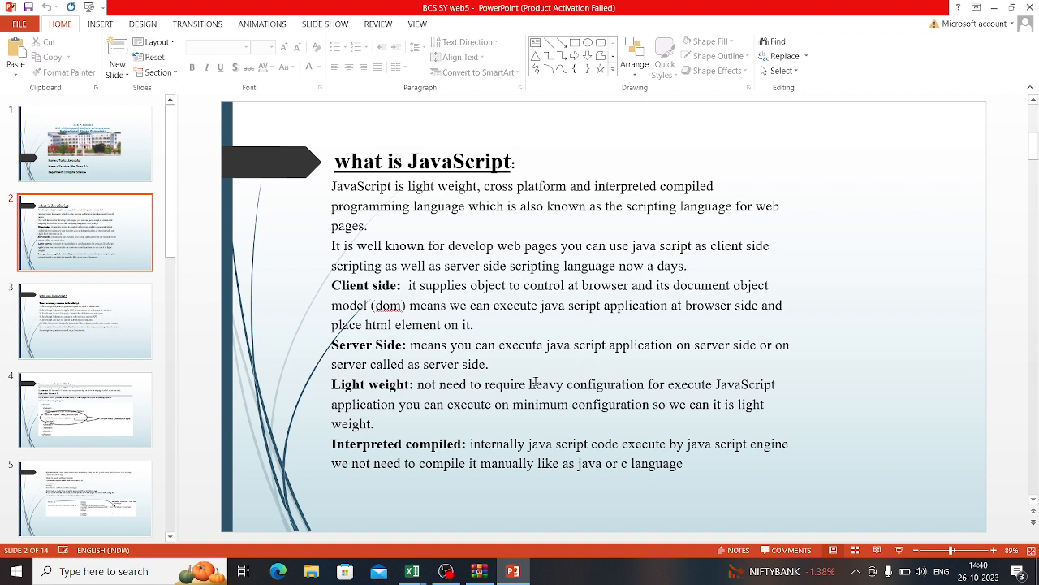
scroll(755, 465, down, 1)
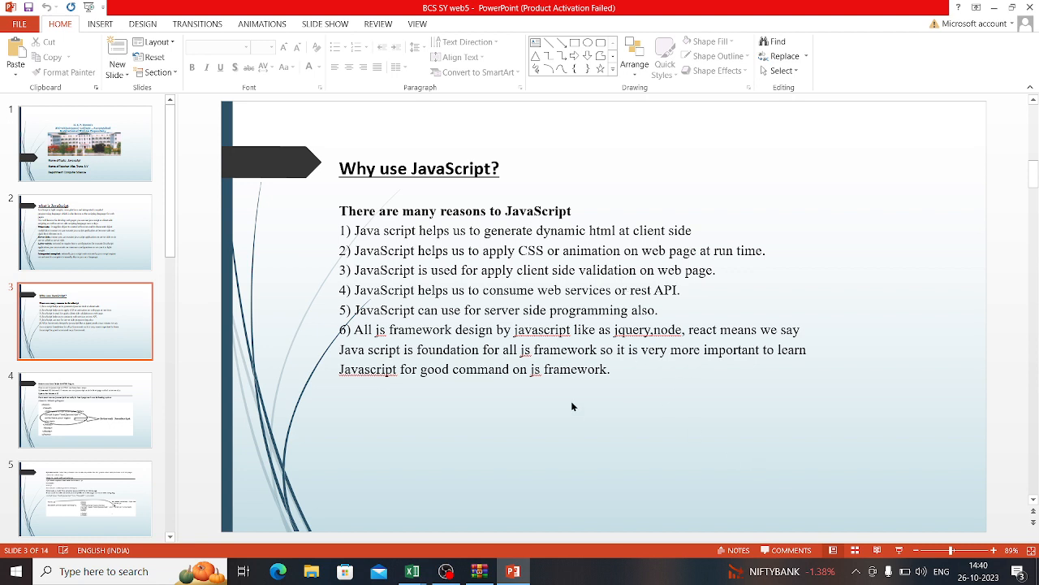
scroll(625, 443, down, 1)
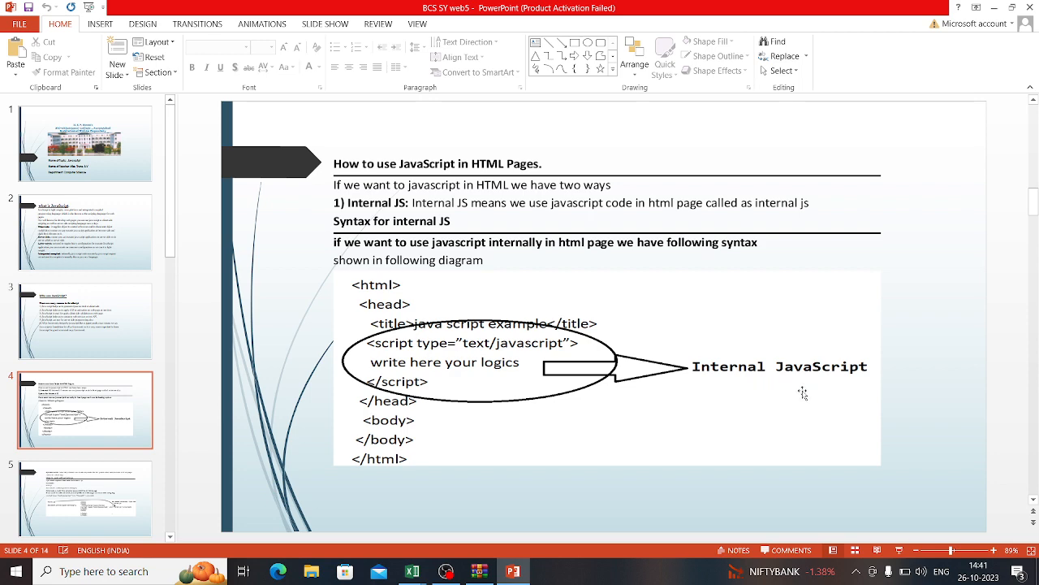
Nudge the internal JavaScript diagram on slide 4 up-left and deselect it
drag(803, 393, 784, 370)
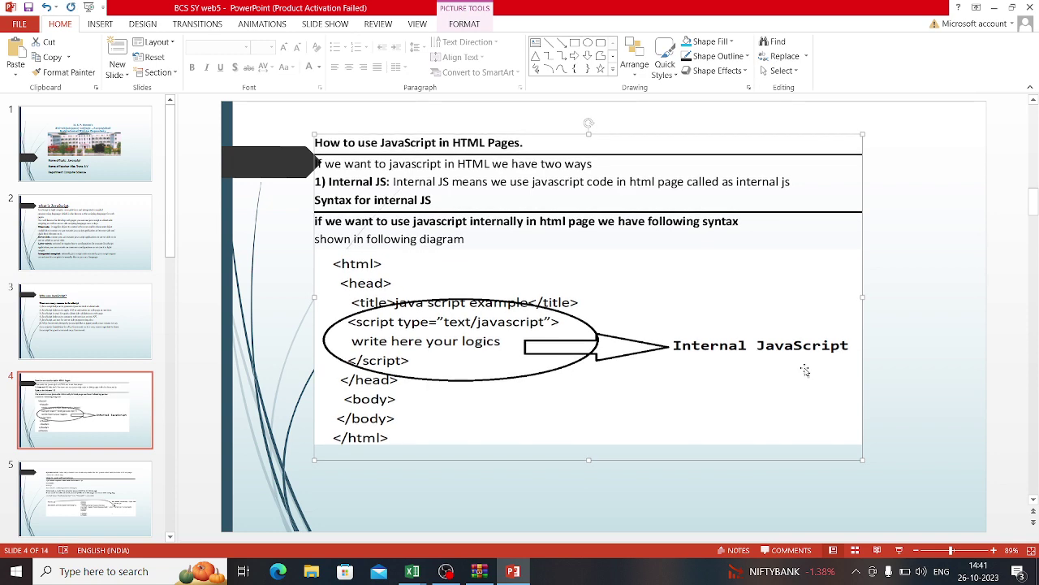
click(917, 372)
scroll(917, 371, down, 1)
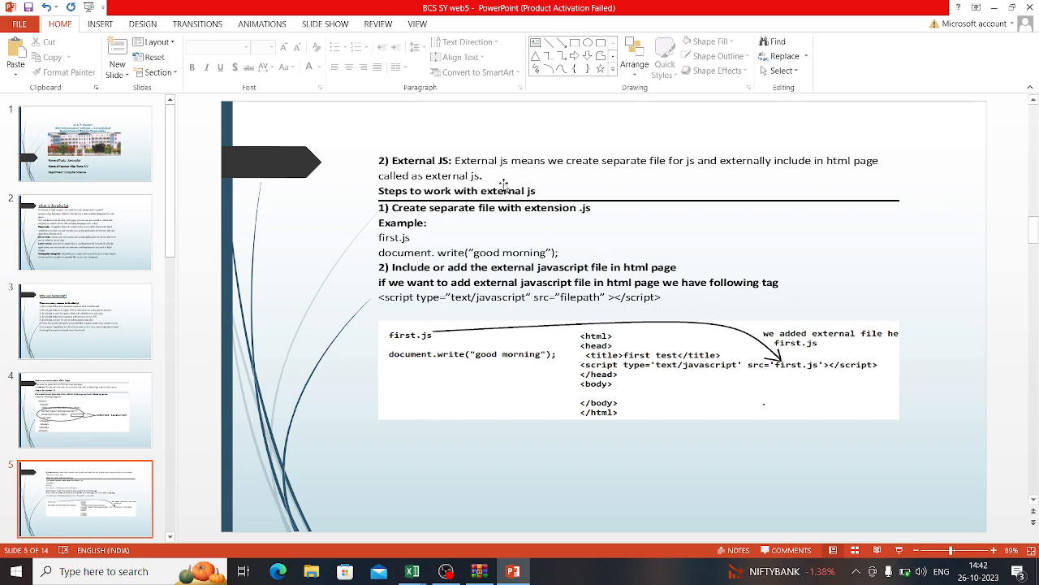
scroll(635, 400, down, 1)
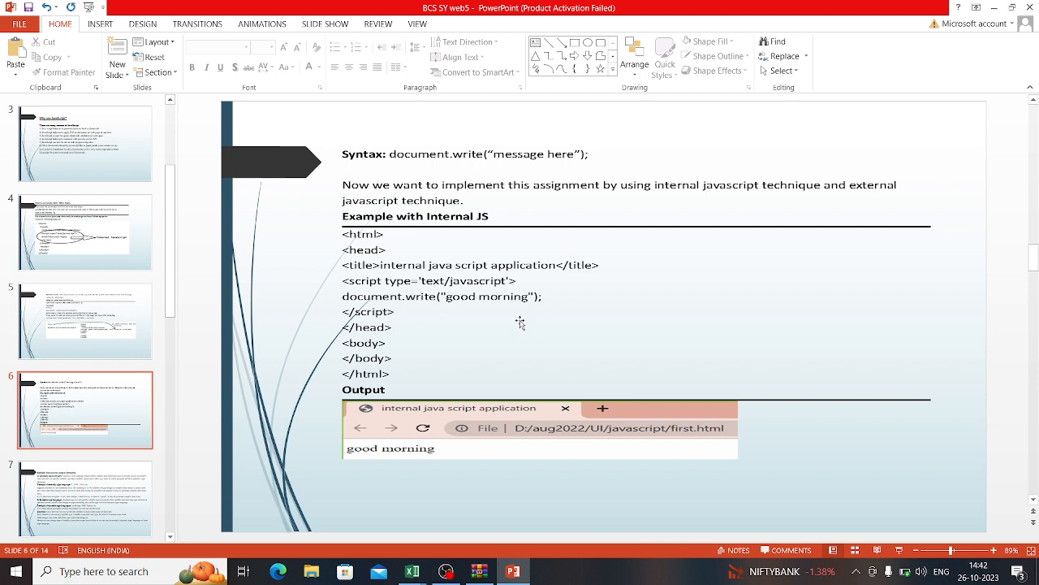
scroll(520, 325, down, 1)
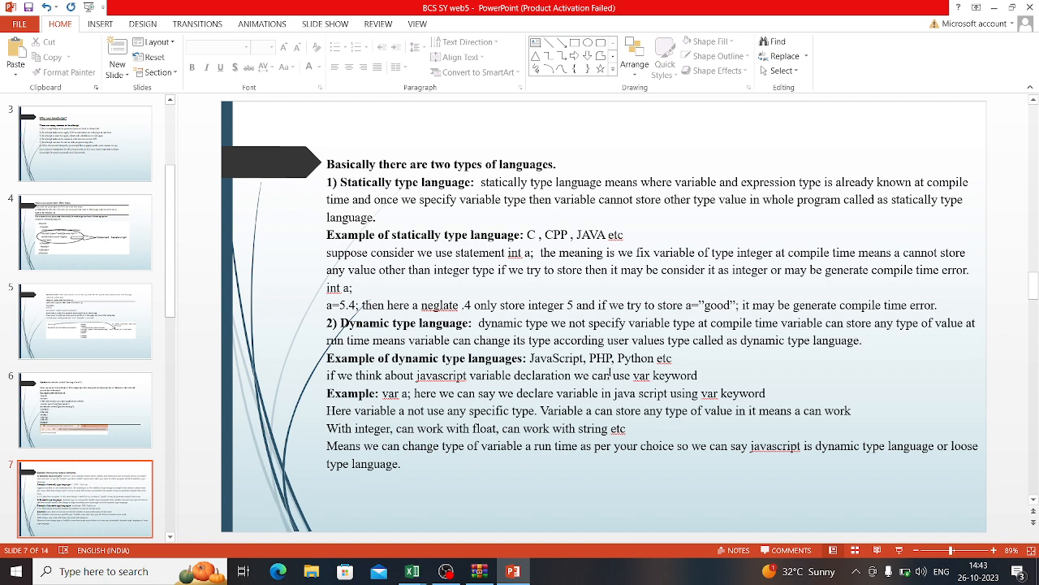
scroll(610, 372, down, 1)
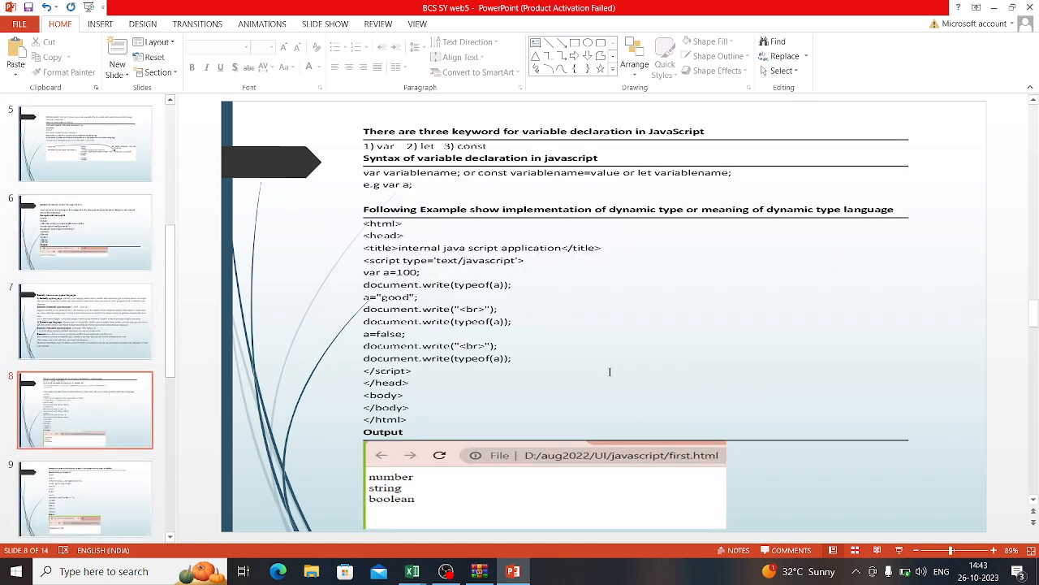
scroll(610, 372, down, 1)
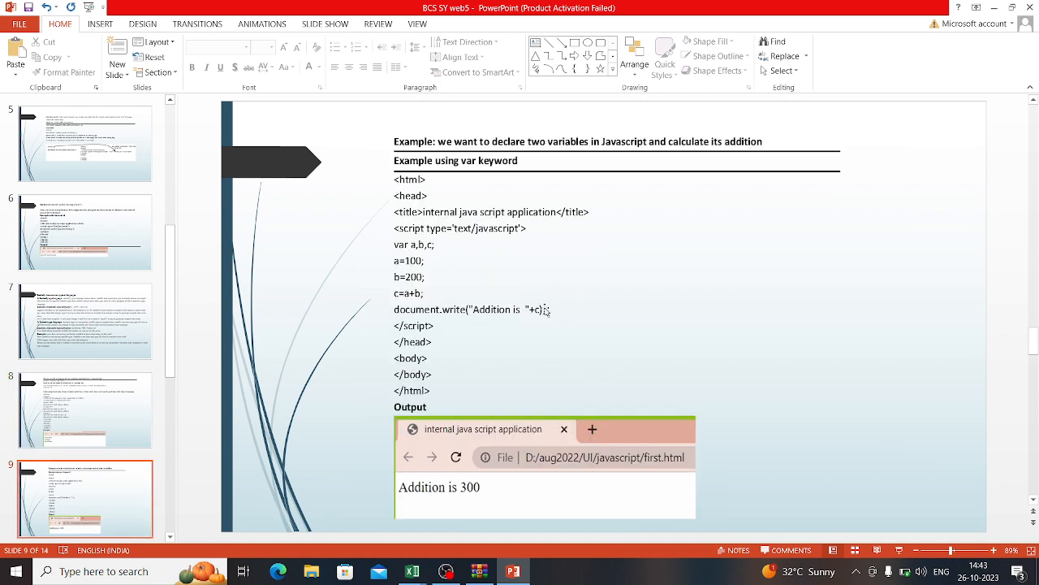
scroll(546, 313, down, 1)
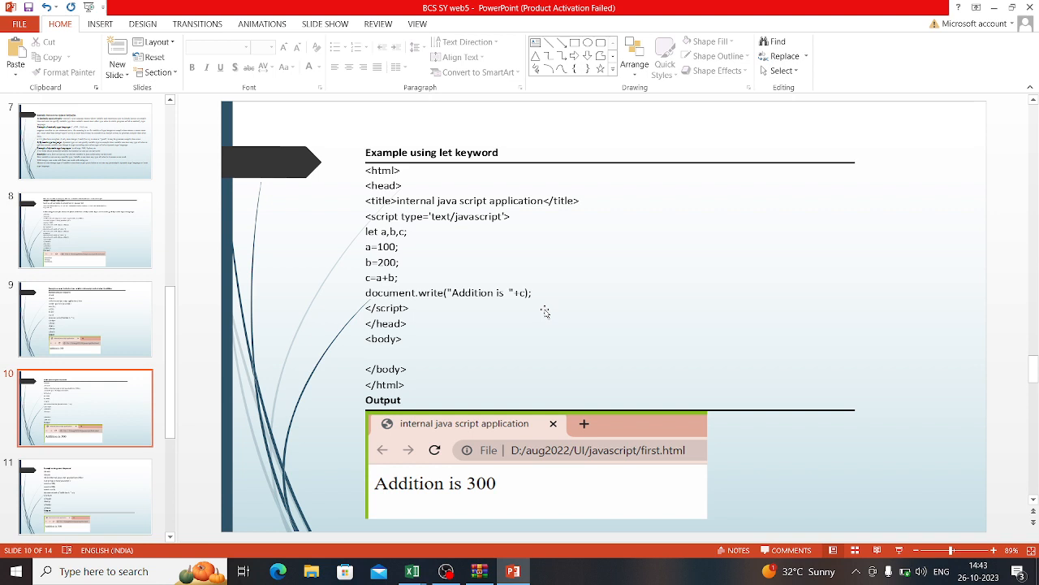
scroll(546, 313, down, 1)
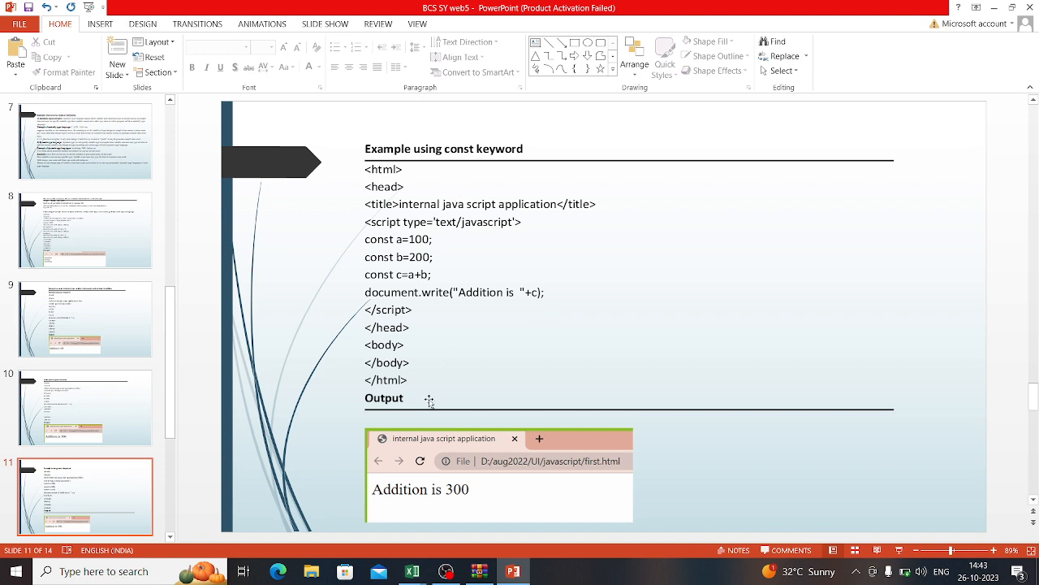
scroll(429, 400, down, 1)
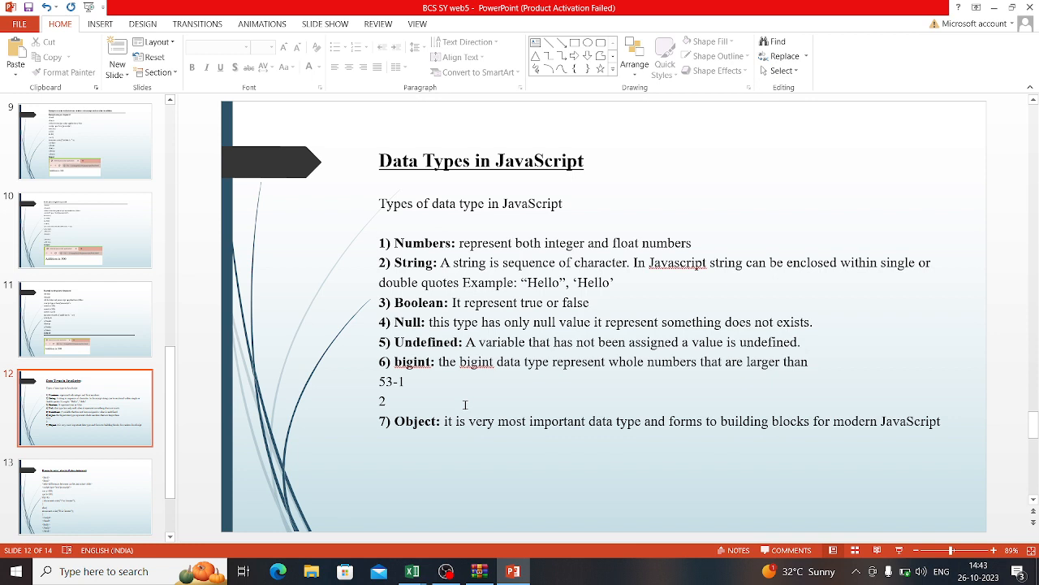
scroll(465, 405, down, 1)
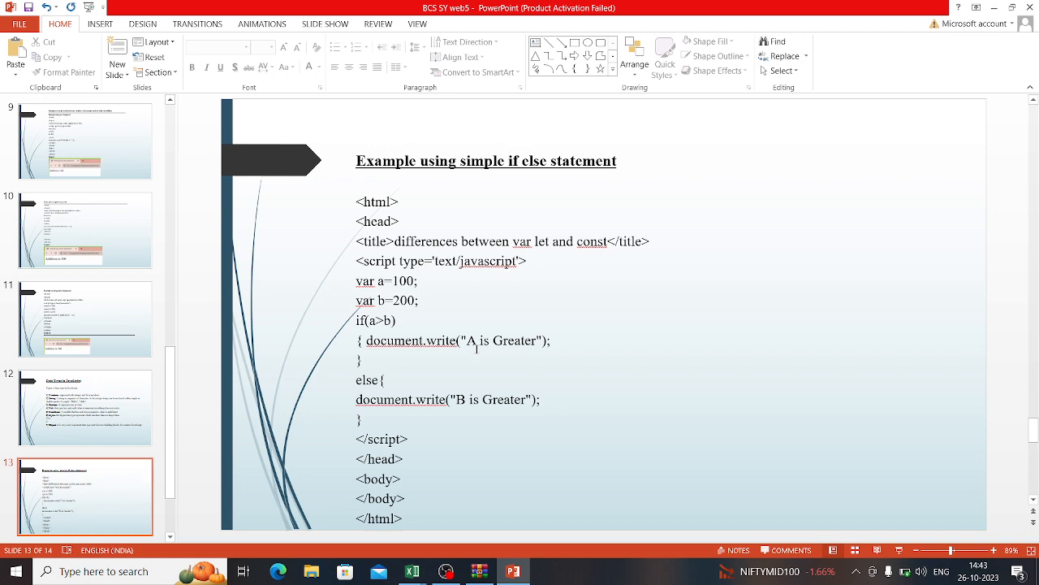
scroll(476, 349, down, 1)
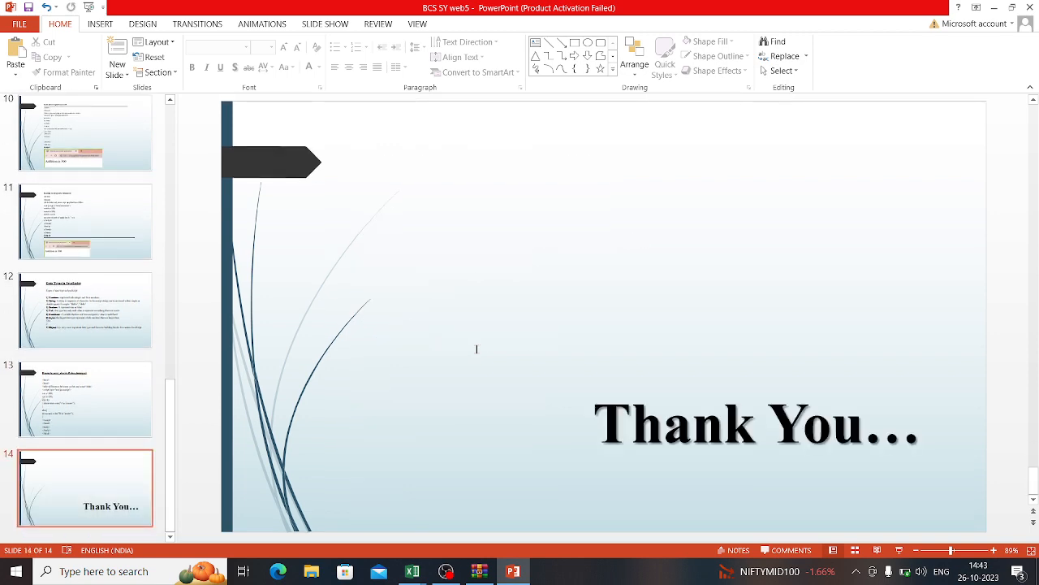
Return to OBS Studio from the taskbar after the Thank You slide
click(446, 571)
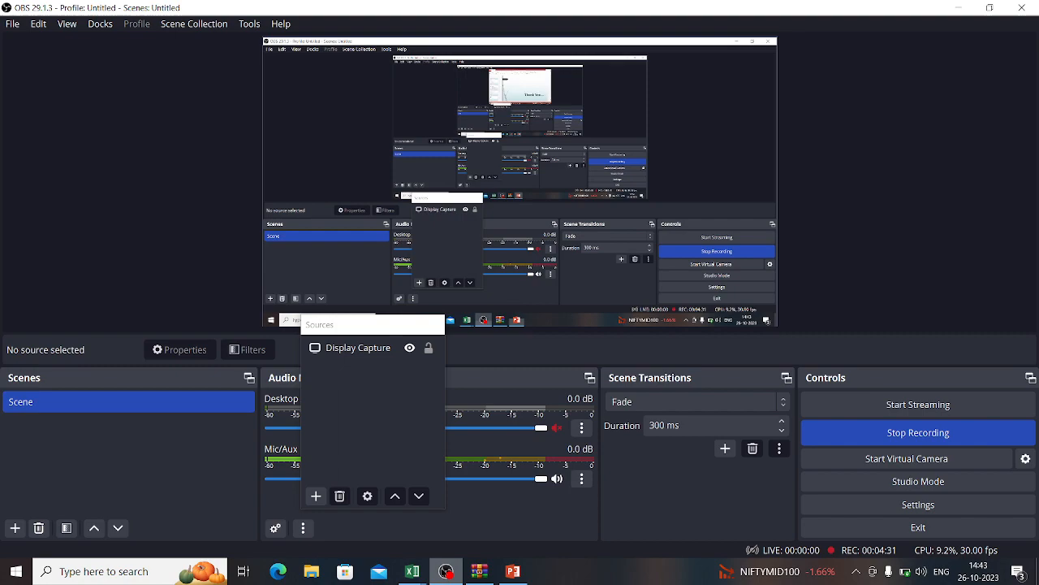